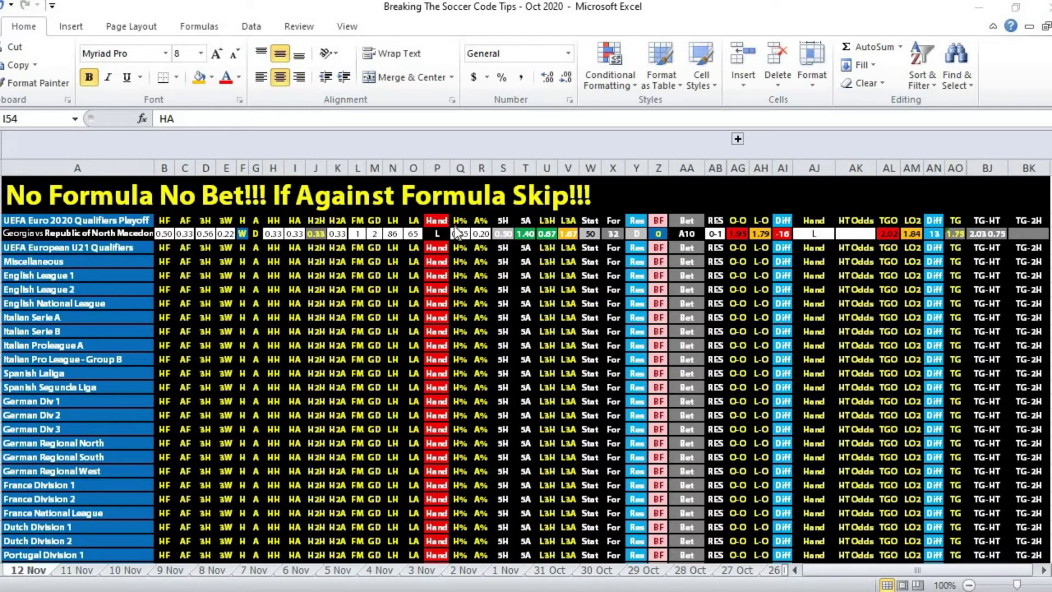
left_click(763, 249)
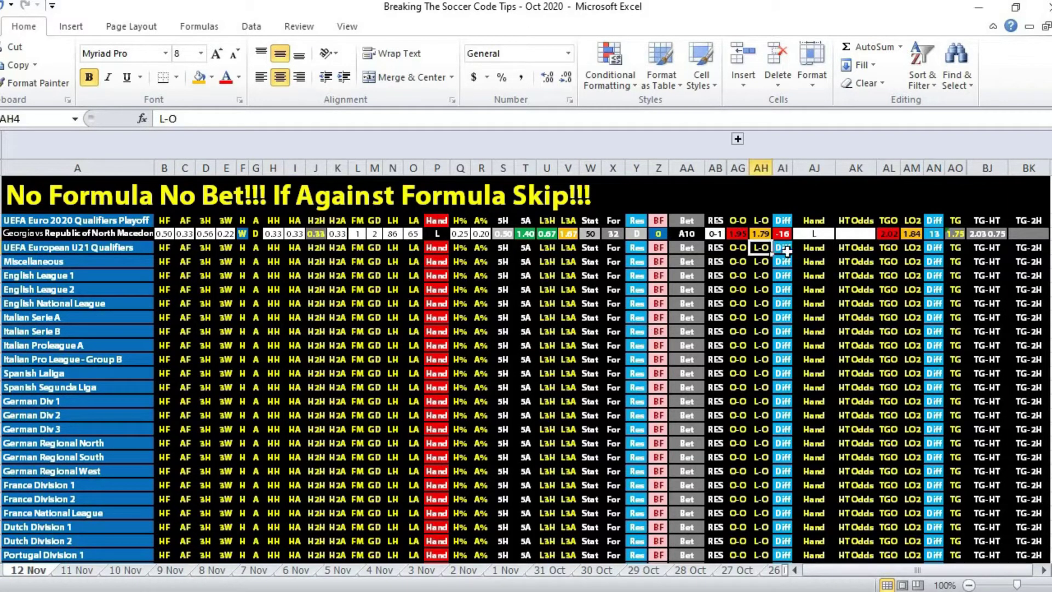